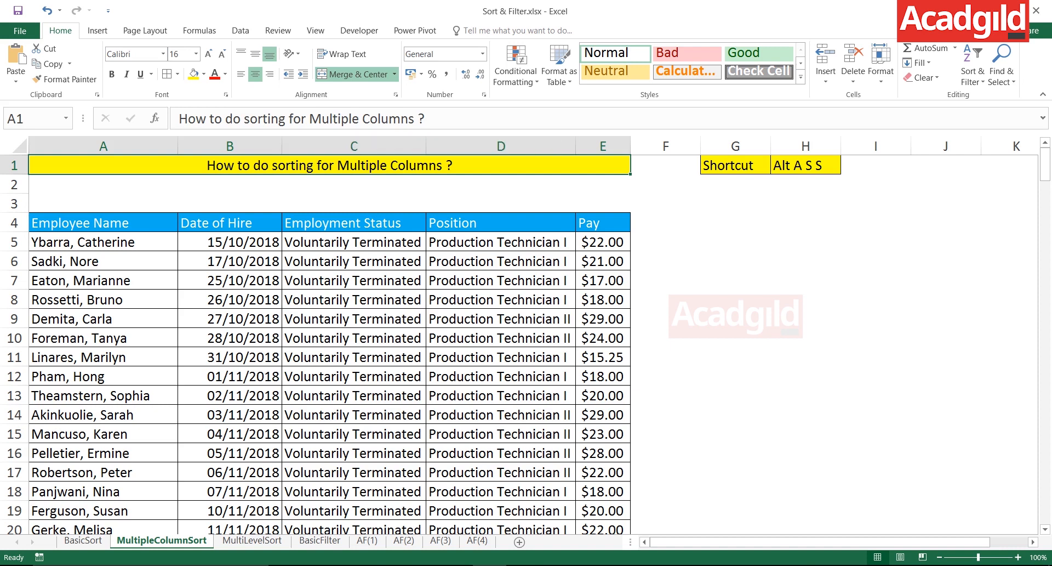
Highlight the table's upper rows A4:E16, followed by the matching parts of the Position and Employment Status columns, ending with C5:C17.
left_click_drag(82, 222, 603, 452)
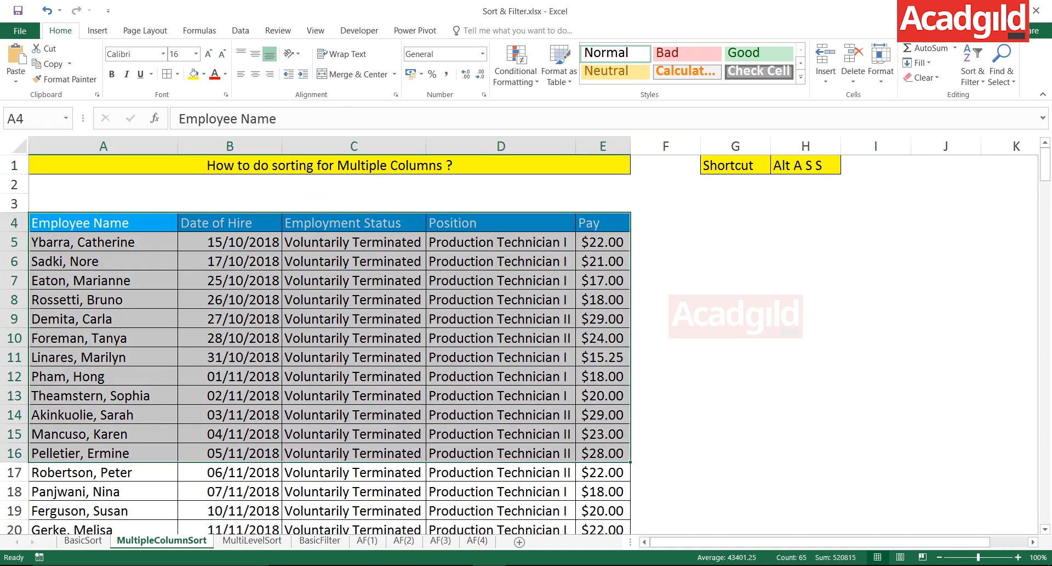
left_click_drag(354, 223, 354, 433)
left_click_drag(501, 222, 501, 452)
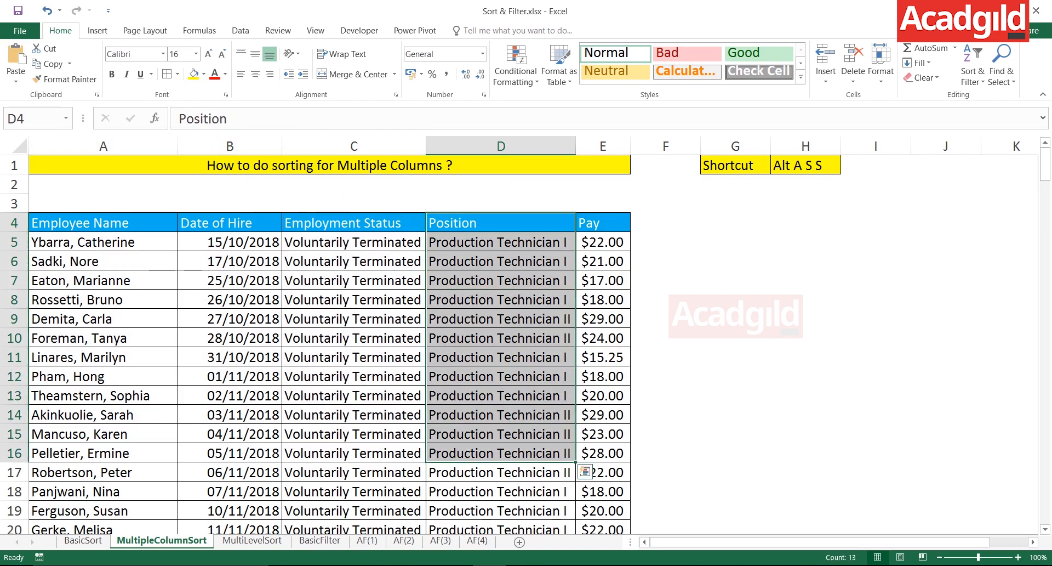
left_click_drag(354, 222, 354, 453)
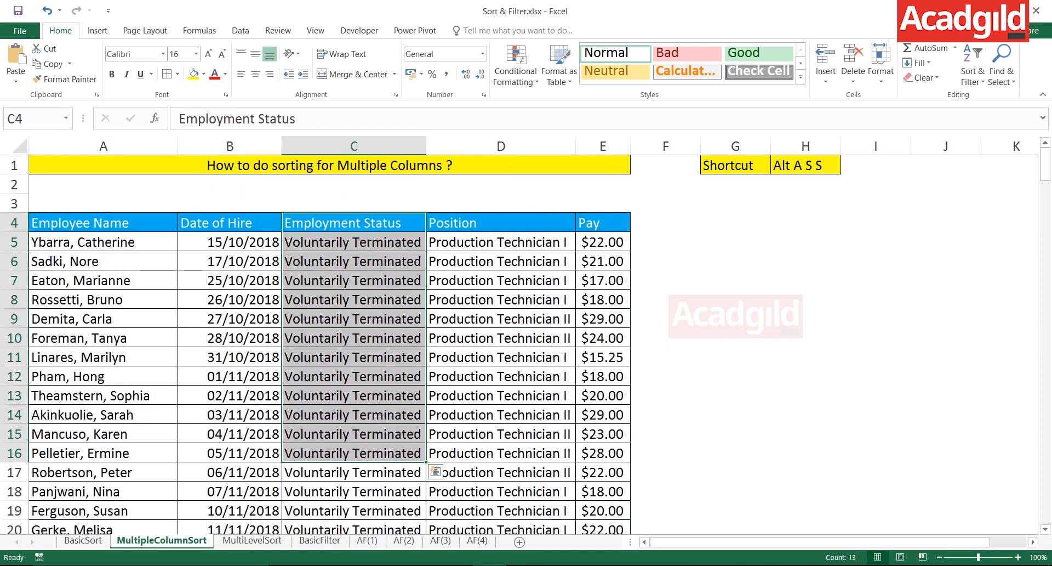
left_click(354, 223)
left_click_drag(354, 222, 354, 472)
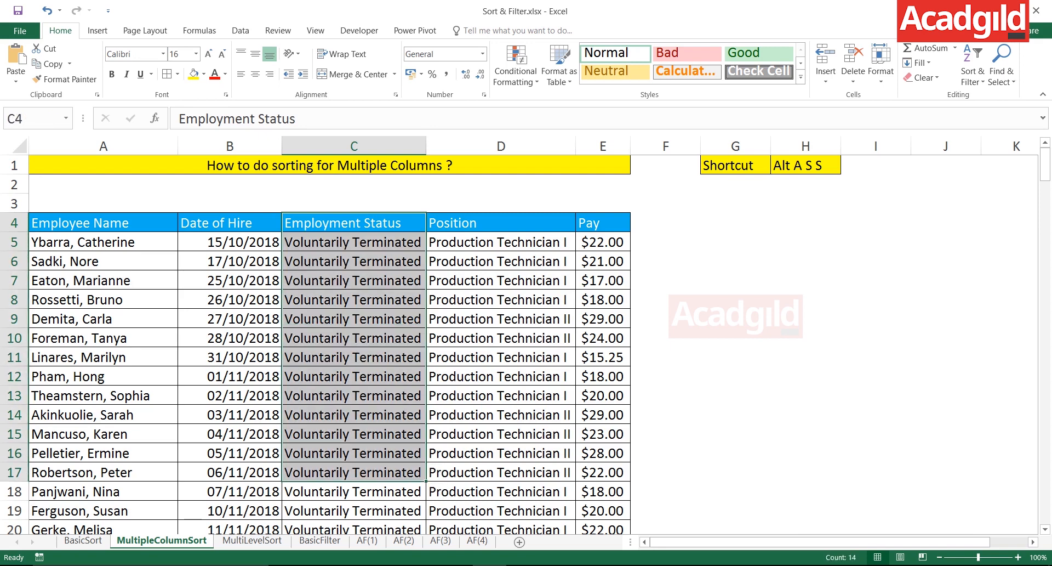
left_click_drag(354, 242, 354, 472)
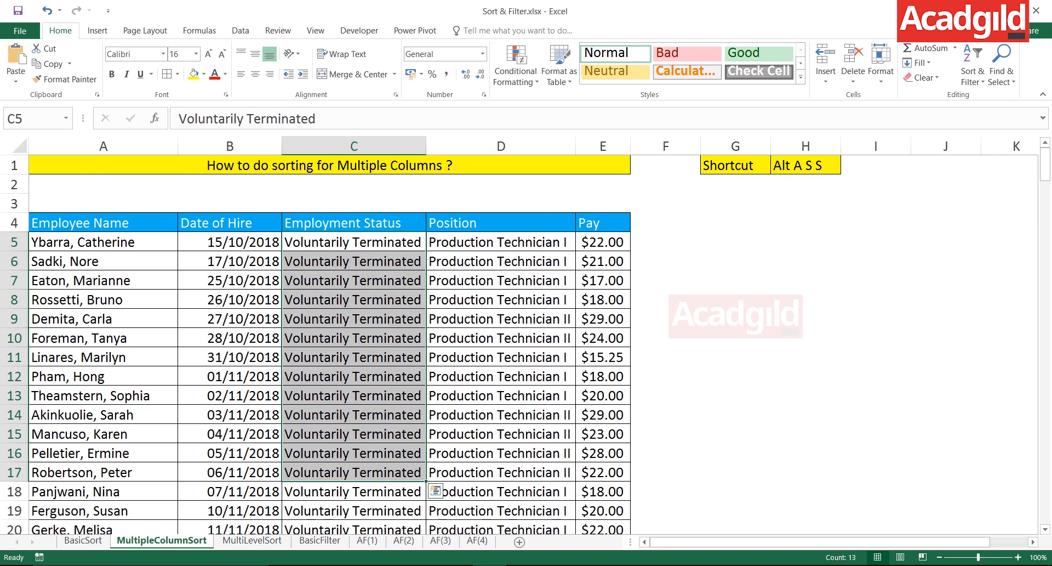
Examine the status groups down the Employment Status column to about row 90 and return to its first data cell, C5.
key("Down")
key("Down")
key("Down")
key("Down")
key("Down")
key("Down")
key("Down")
key("Down")
key("Down")
key("Down")
key("Down")
key("Down")
key("Down")
key("Down")
key("Down")
key("Down")
key("Down")
key("Down")
key("Down")
key("Down")
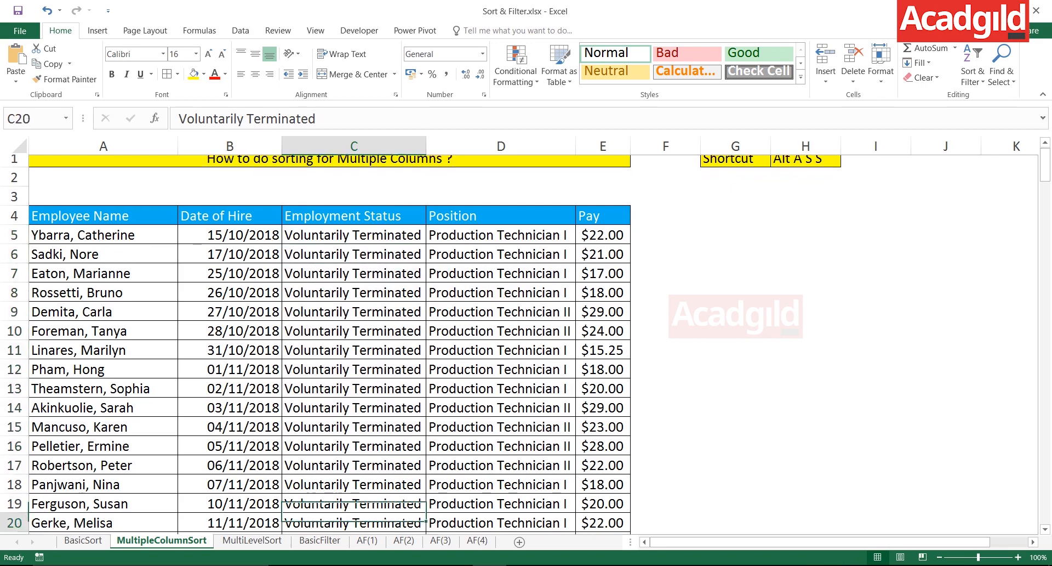
key("Down")
key("Down")
key("Down")
key("Down")
key("Down")
key("Down")
key("Down")
key("Down")
key("Down")
key("Down")
key("Down")
key("Down")
key("Down")
key("Down")
key("Down")
key("Down")
key("Down")
key("Down")
key("Down")
key("Down")
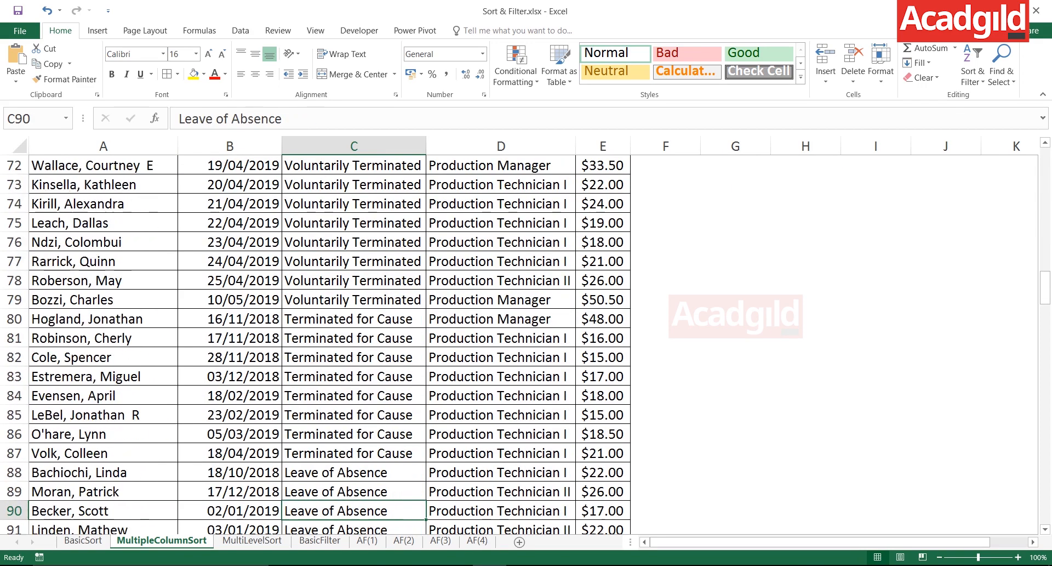
key("Up")
key("Up")
key("Up")
key("Up")
key("Up")
key("Up")
key("Up")
key("Up")
key("Up")
key("Up")
key("Down")
key("Down")
key("Down")
key("Down")
key("Down")
key("Down")
key("Down")
key("Down")
key("Down")
key("Down")
key("Down")
key("Down")
key("Down")
key("Down")
key("Down")
key("Down")
key("Down")
key("Down")
key("Down")
key("Down")
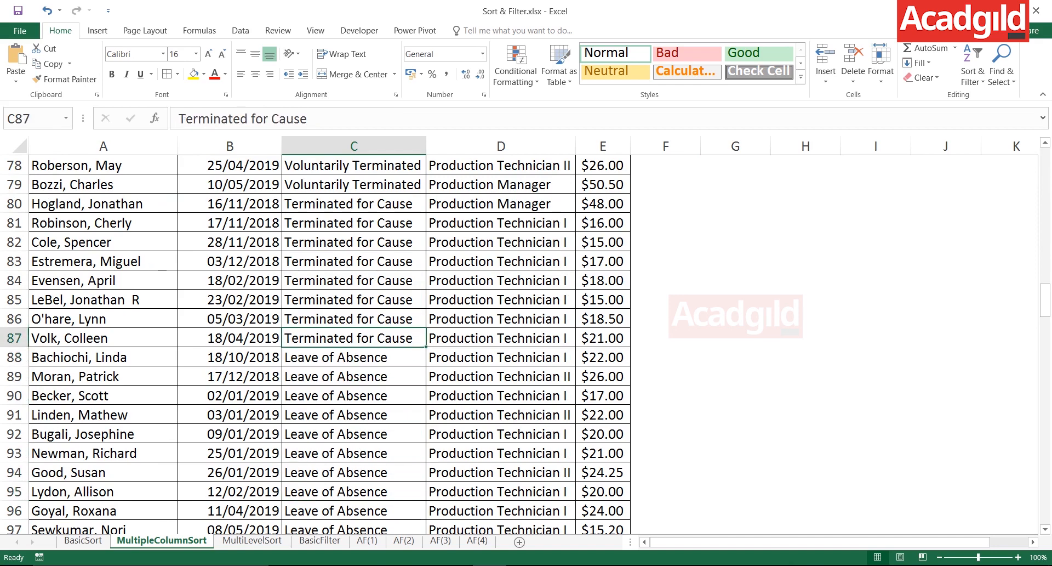
key("Down")
key("Down")
key("Down")
key("Down")
key("Down")
key("Down")
key("Down")
key("Down")
key("Down")
key("Down")
key("Up")
key("Up")
key("Up")
key("Up")
key("Up")
key("Up")
key("Up")
key("Up")
key("Up")
key("Up")
key("Up")
key("Up")
key("Up")
key("Up")
key("Up")
key("Up")
key("Up")
key("Up")
key("Up")
key("Up")
key("Up")
key("Up")
key("Up")
key("Up")
key("Up")
key("Up")
key("Up")
key("Up")
key("Up")
key("Up")
key("Up")
key("Up")
key("Up")
key("Up")
key("Up")
key("Up")
key("Up")
key("Up")
key("Up")
key("Up")
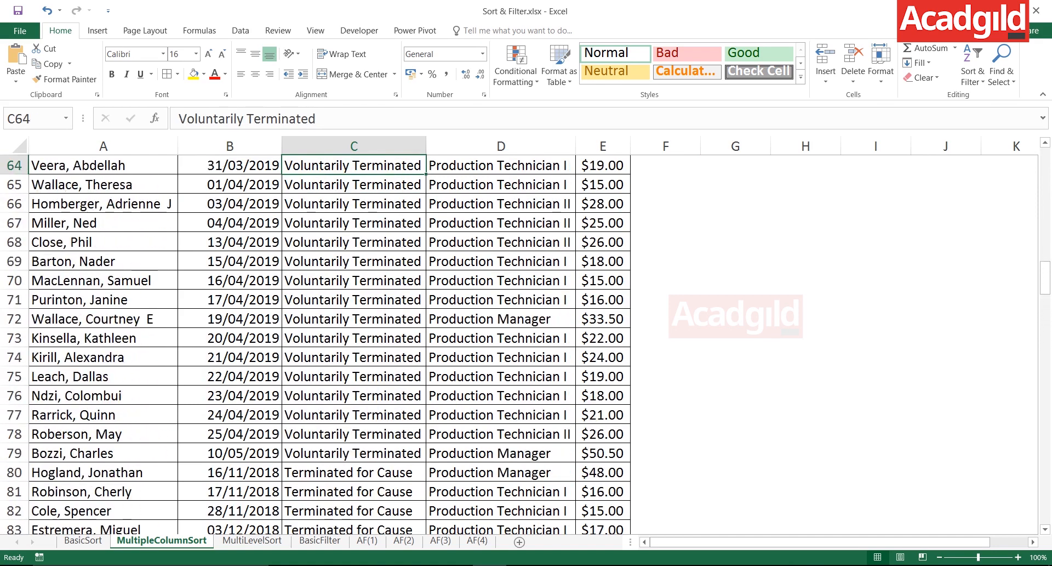
key("ctrl+Up")
key("Down")
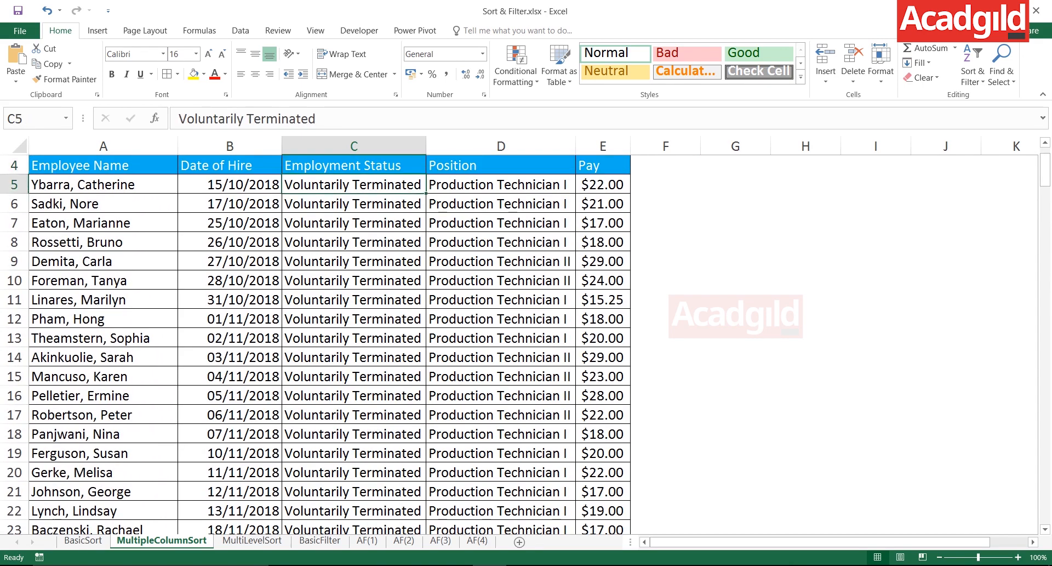
Select the Employment Status entries in C5:C20.
key("shift+Down")
key("shift+Down")
key("shift+Down")
key("shift+Down")
key("shift+Down")
key("shift+Down")
key("shift+Down")
key("shift+Down")
key("shift+Down")
key("shift+Down")
key("shift+Down")
key("shift+Down")
key("shift+Down")
key("shift+Down")
key("shift+Down")
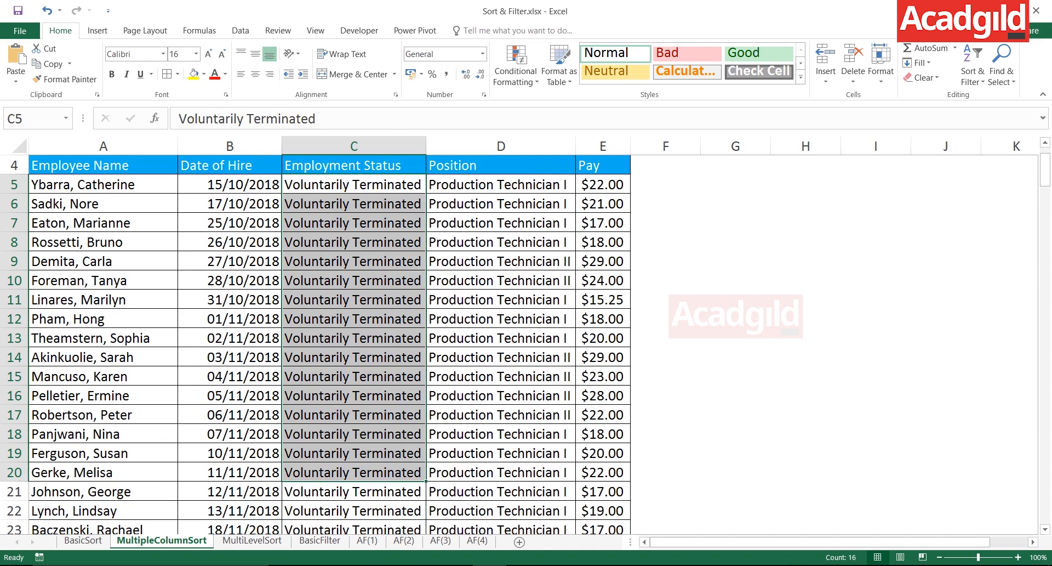
Highlight the Position entries beside the statuses, first D5:D8 and the further rows from D9 down.
key("Right")
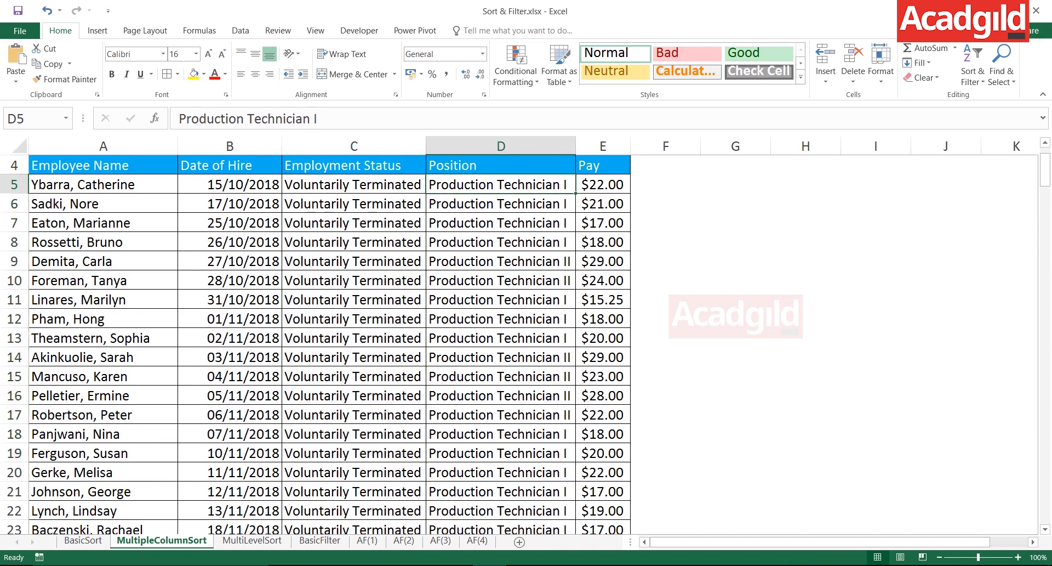
key("shift+Down")
key("shift+Down")
key("shift+Down")
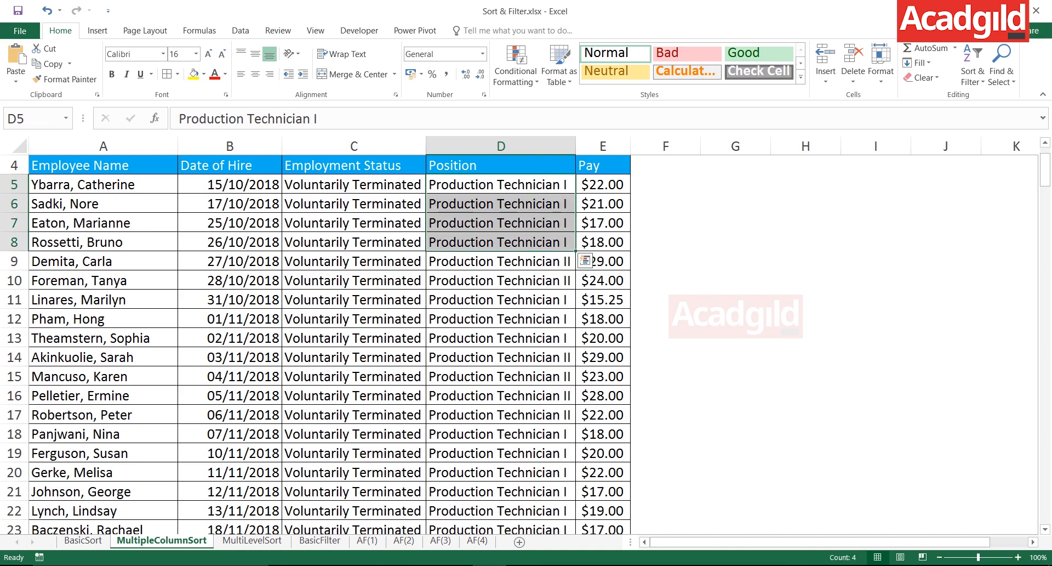
left_click_drag(501, 262, 501, 510)
Highlight the statuses in C5:C20, followed by the separate Production Technician I groups D5:D8, D11:D13 and D18 to D23.
left_click_drag(354, 184, 354, 472)
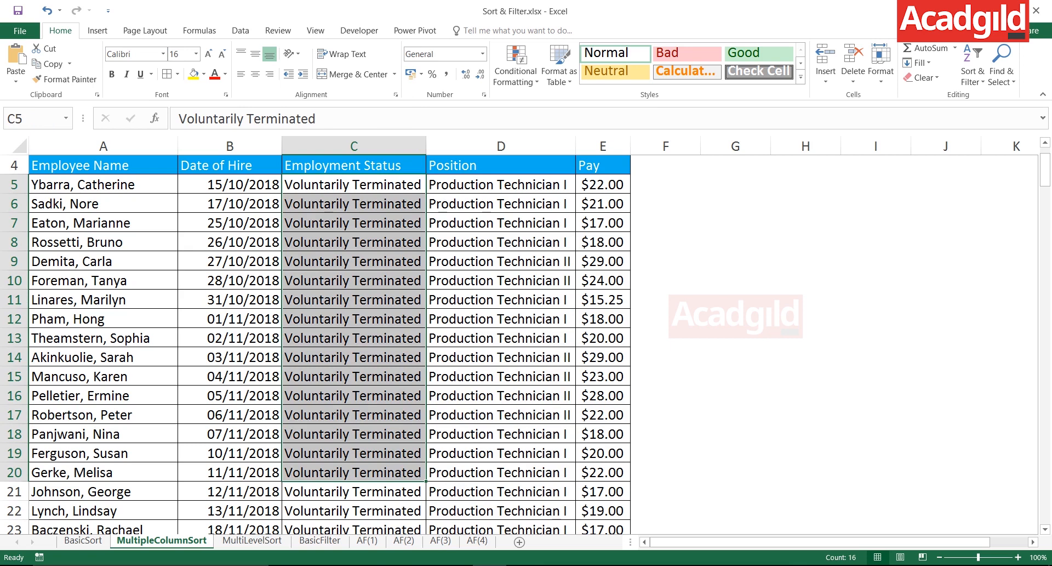
left_click_drag(501, 184, 501, 241)
left_click_drag(501, 300, 501, 337)
left_click(501, 433, "ctrl")
left_click_drag(501, 433, 501, 528)
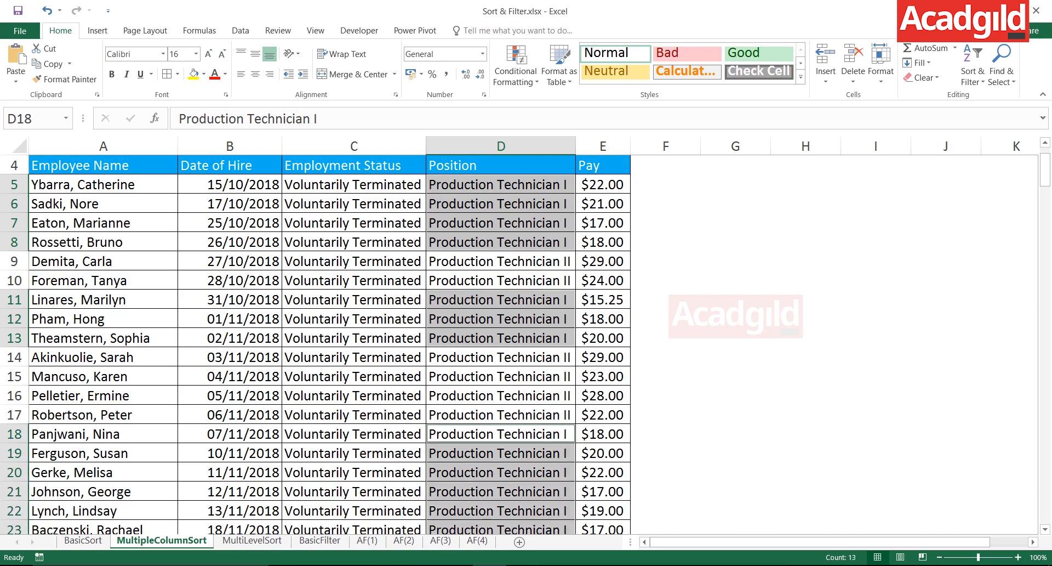
key("ctrl+Home")
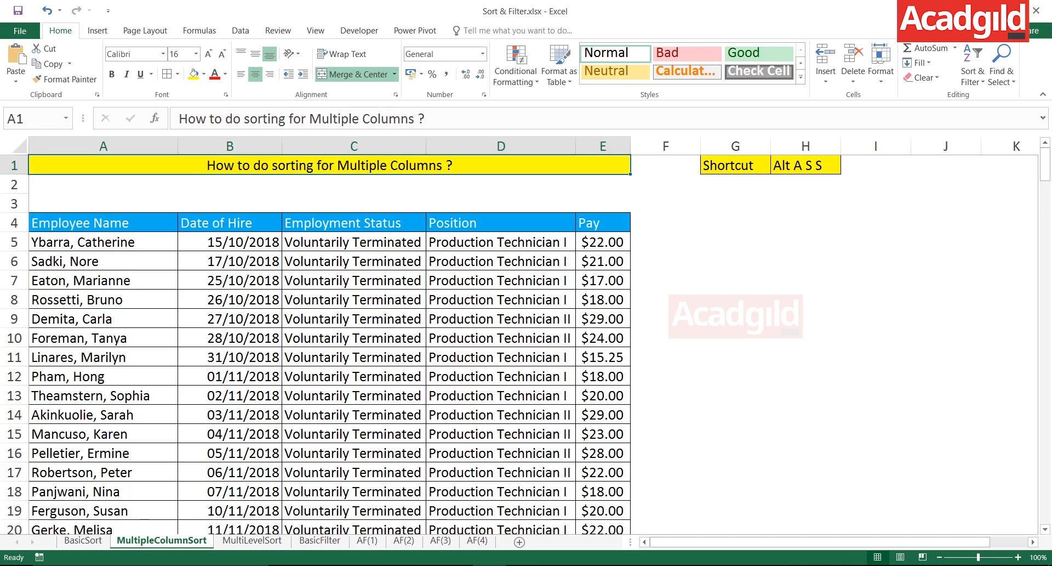
left_click(501, 281)
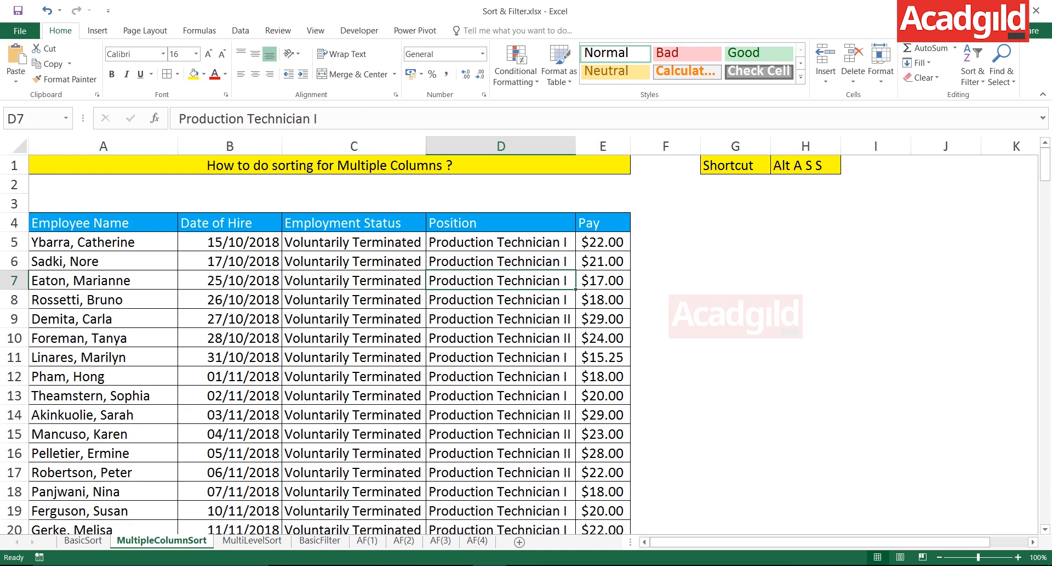
left_click(354, 281)
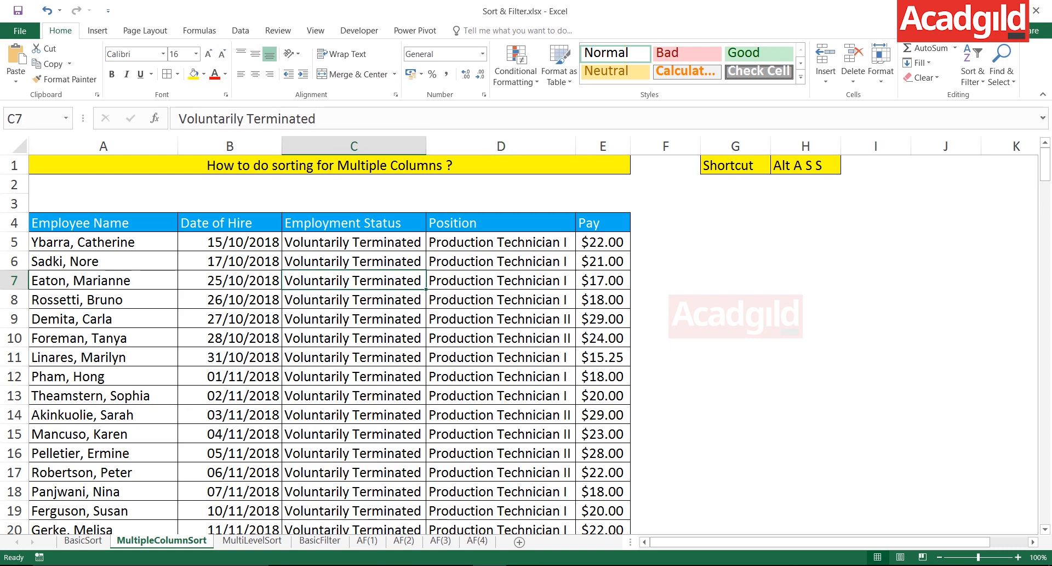
left_click(354, 338)
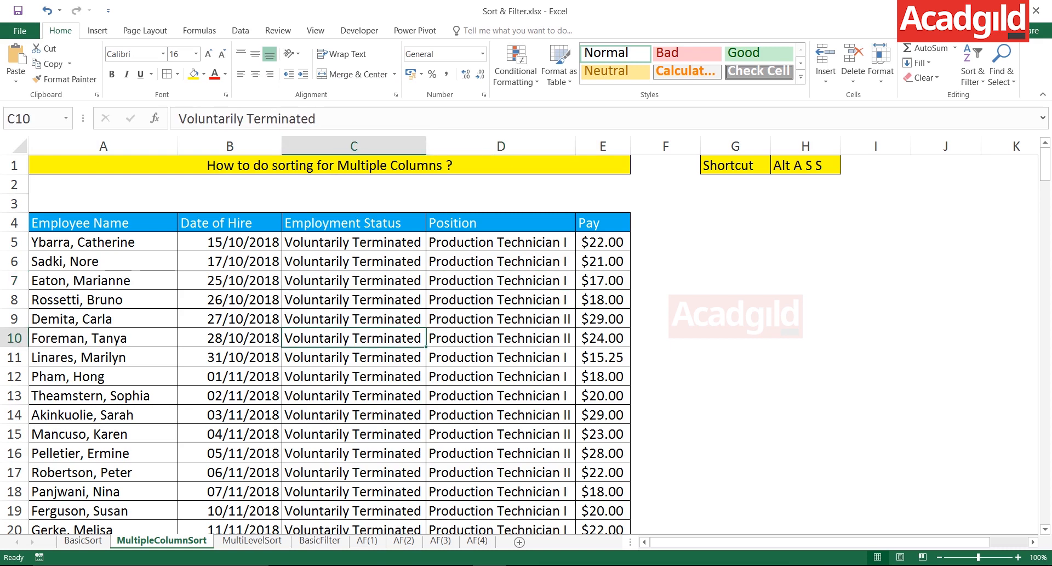
left_click(806, 280)
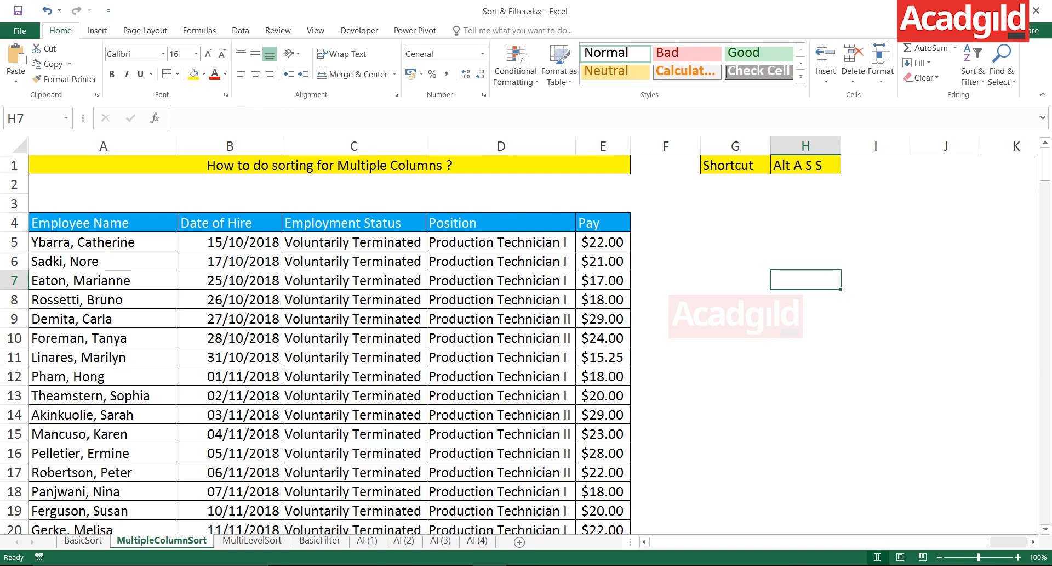
left_click(353, 319)
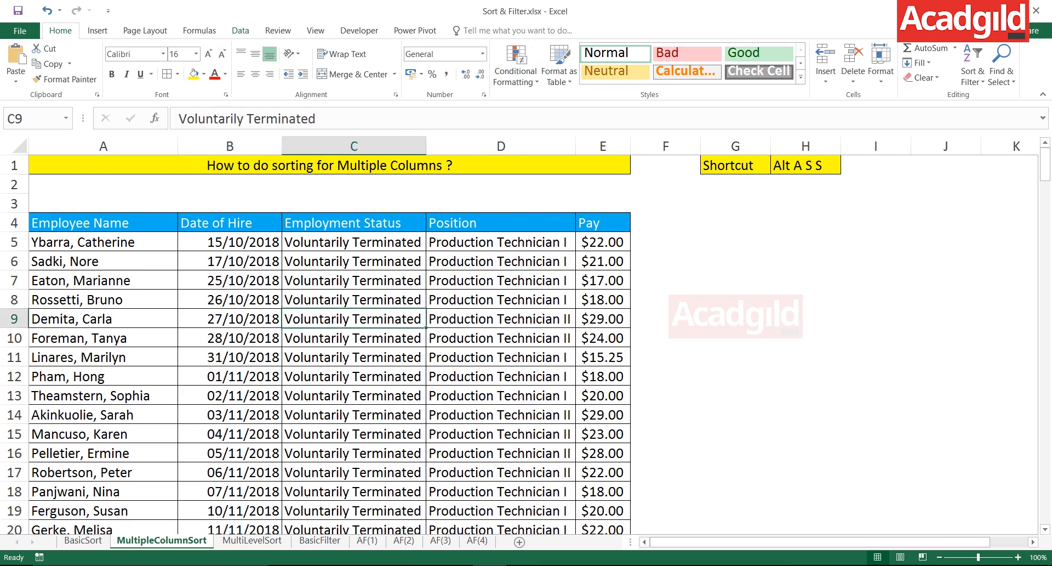
left_click(240, 31)
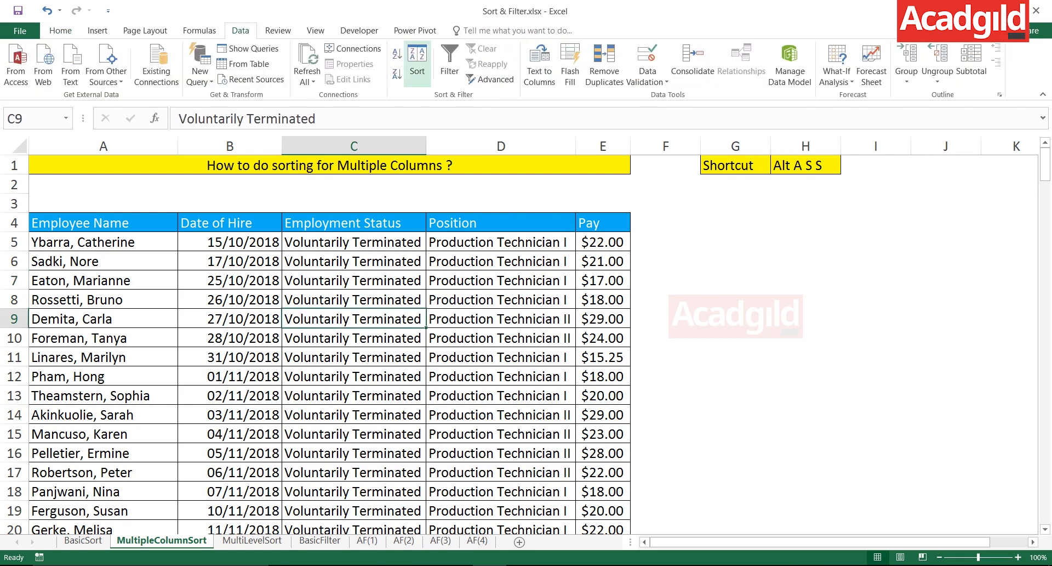
left_click(417, 63)
left_click_drag(477, 97, 451, 143)
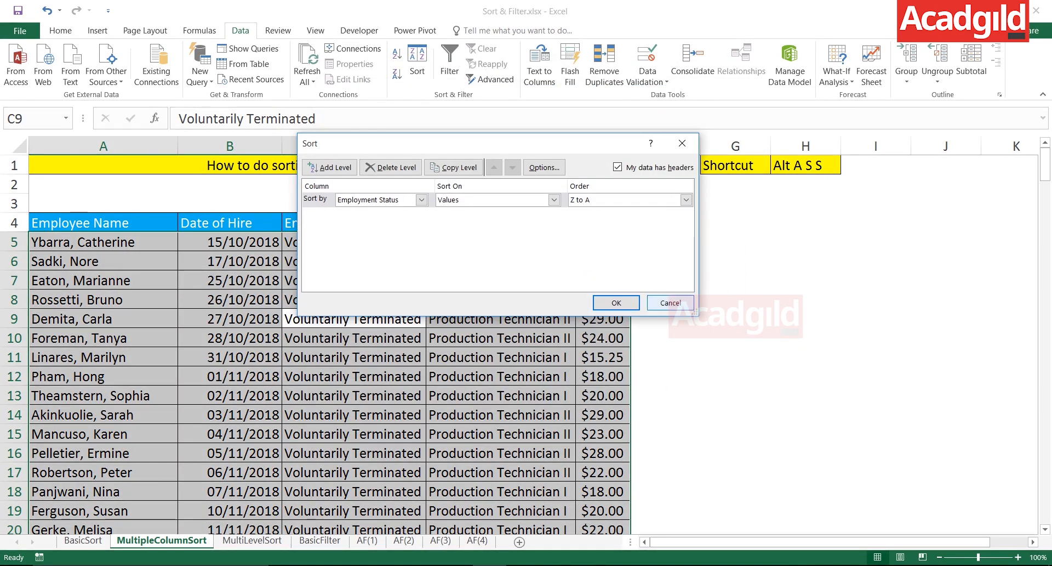
left_click(670, 302)
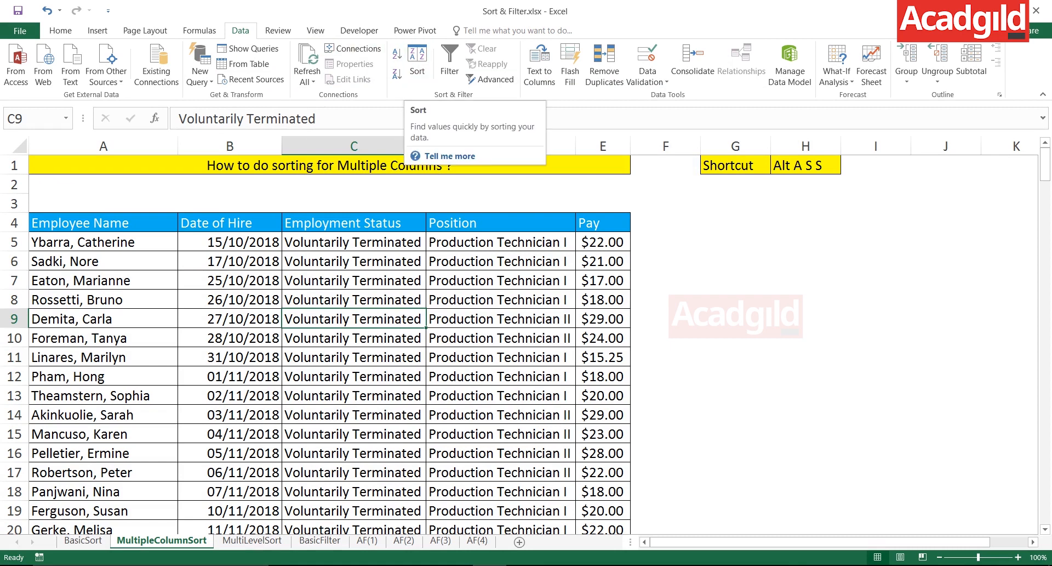
left_click(501, 319)
left_click(805, 165)
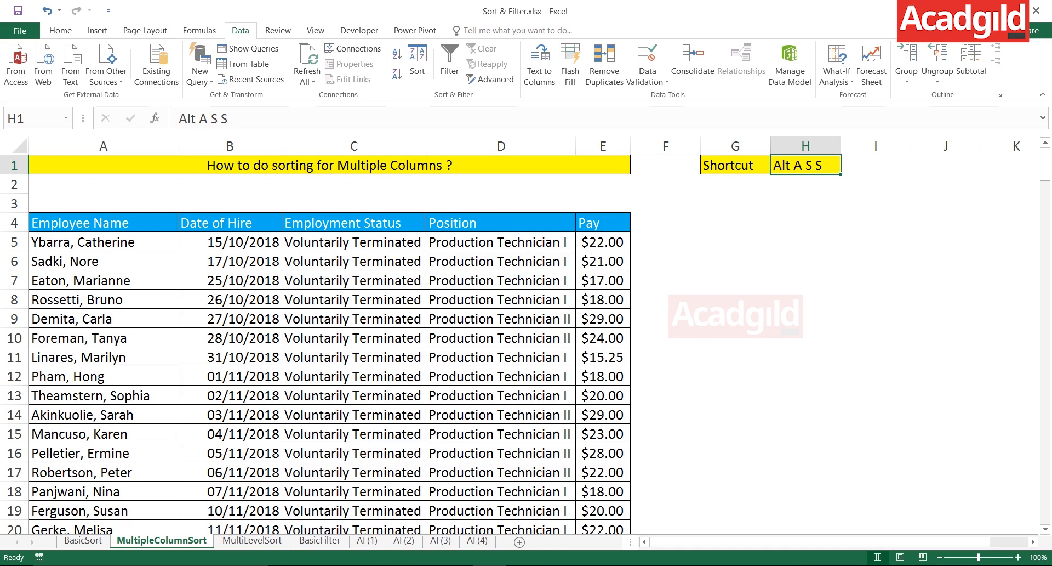
left_click(229, 337)
Open the Sort settings from C9 in the employee table and add a second sort level by Position beneath Employment Status.
left_click(354, 319)
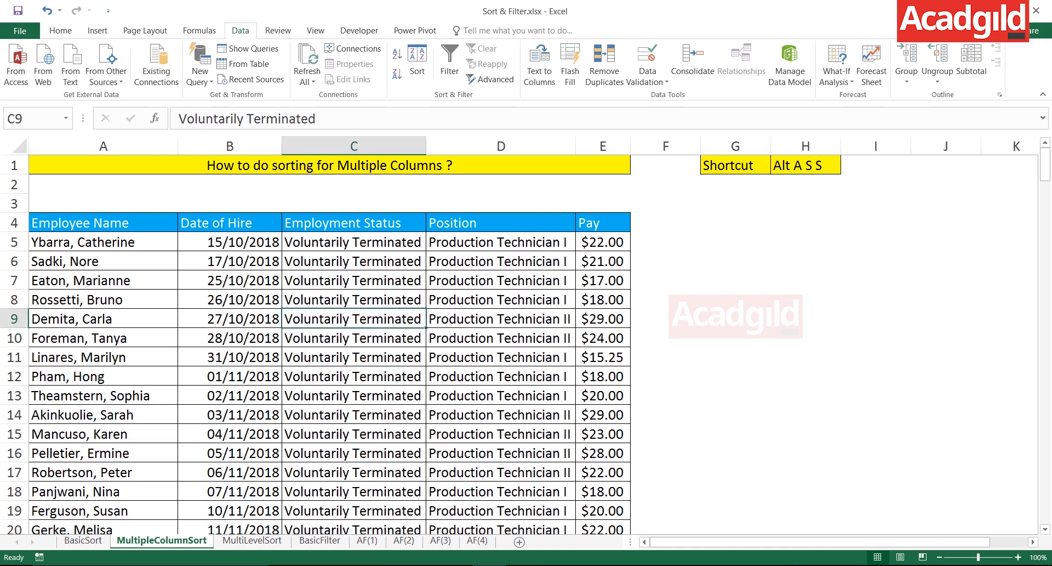
key("alt")
key("a")
key("s")
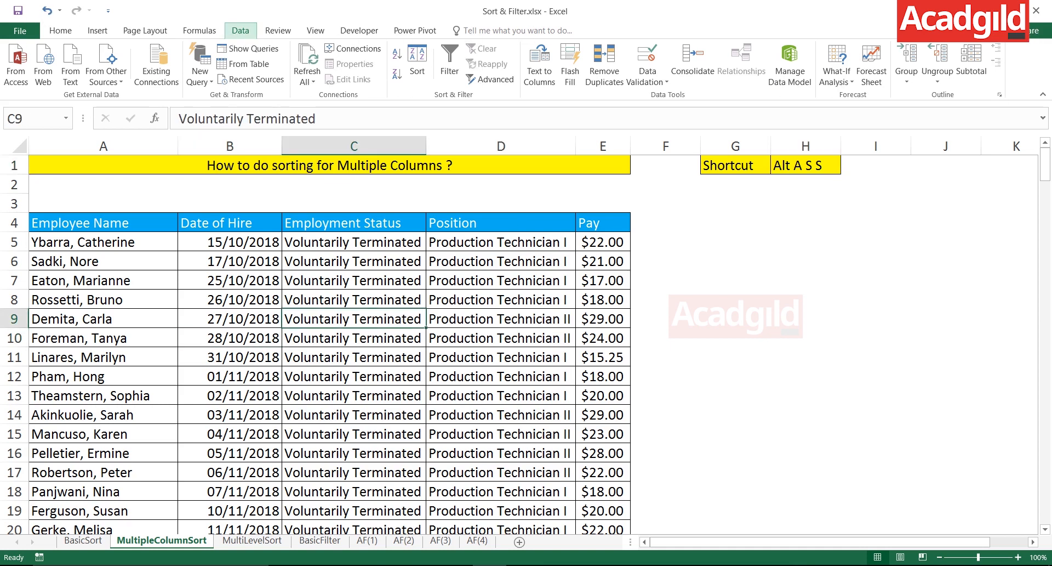
key("s")
left_click_drag(461, 143, 661, 108)
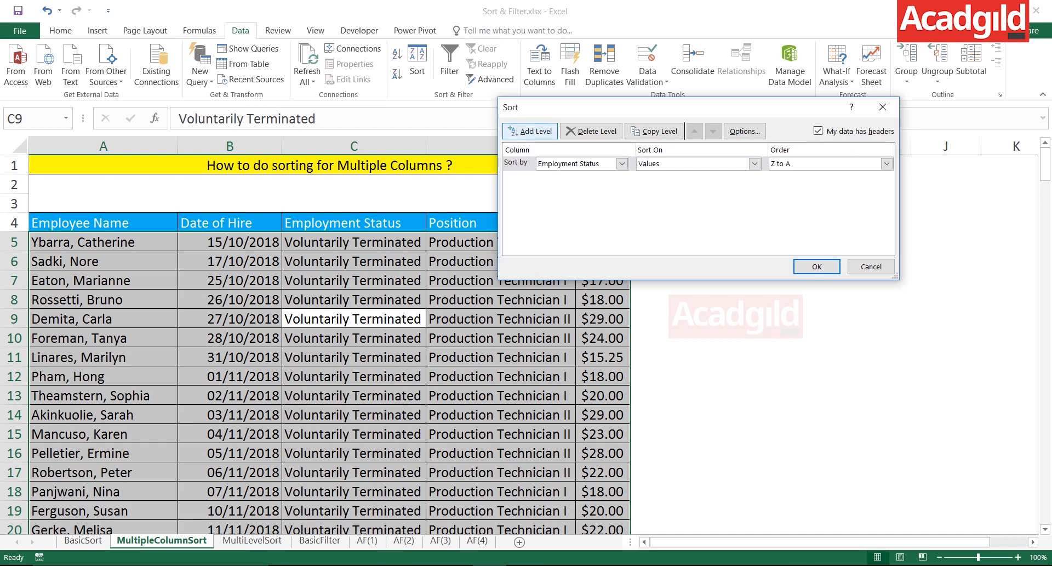
left_click(531, 131)
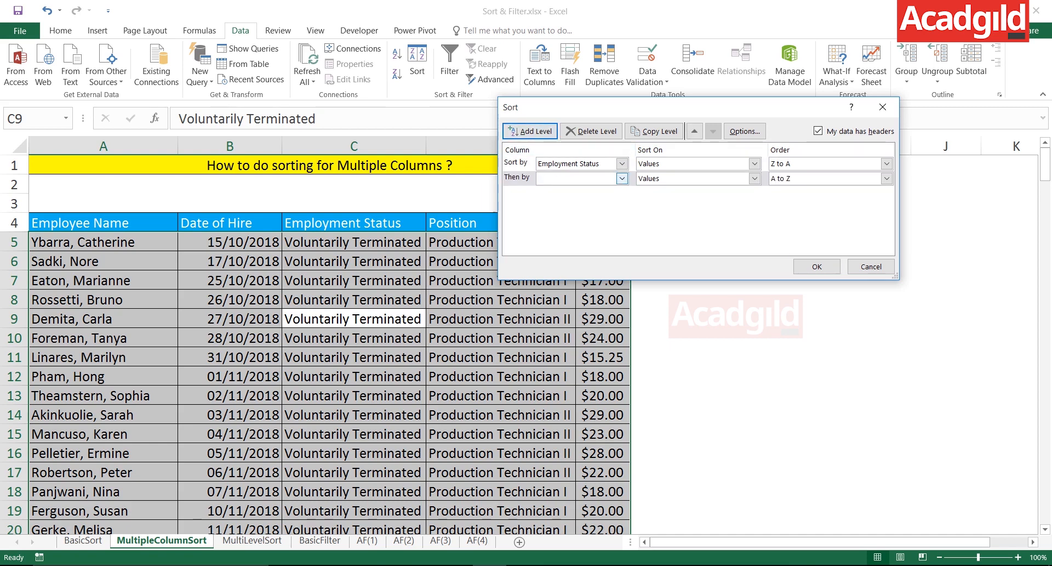
left_click(622, 178)
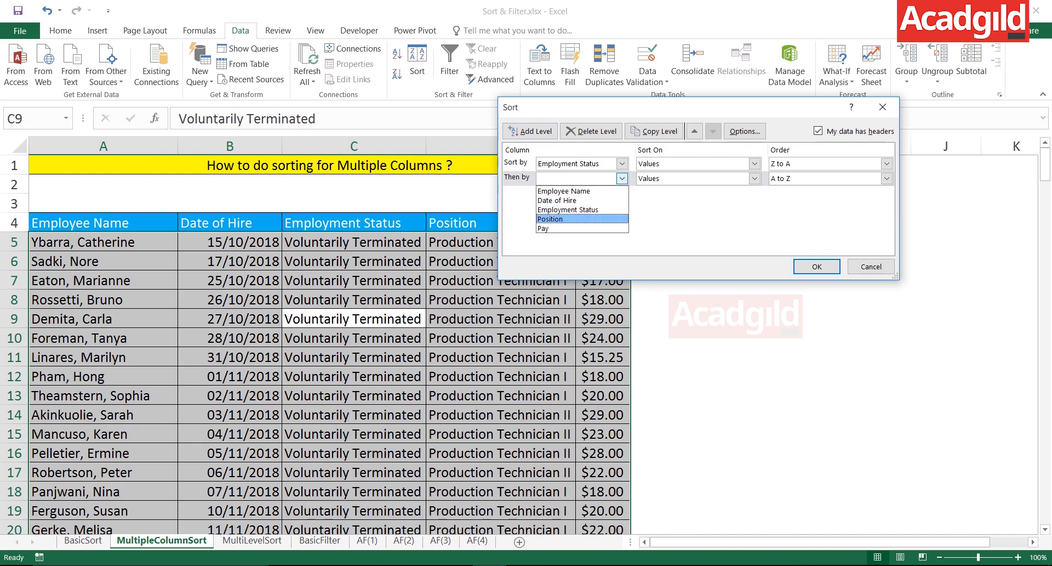
left_click(569, 219)
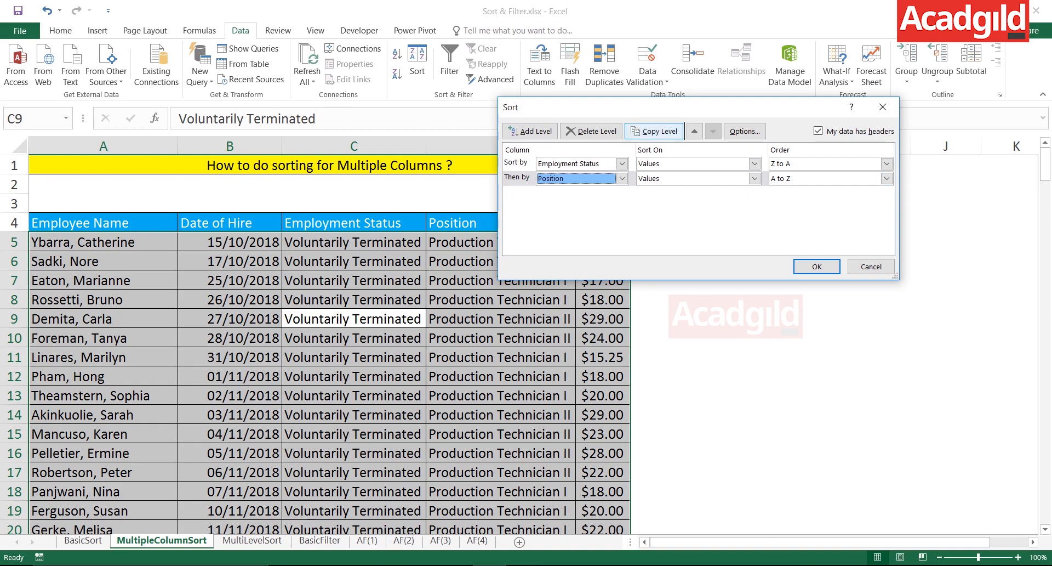
left_click_drag(750, 107, 831, 44)
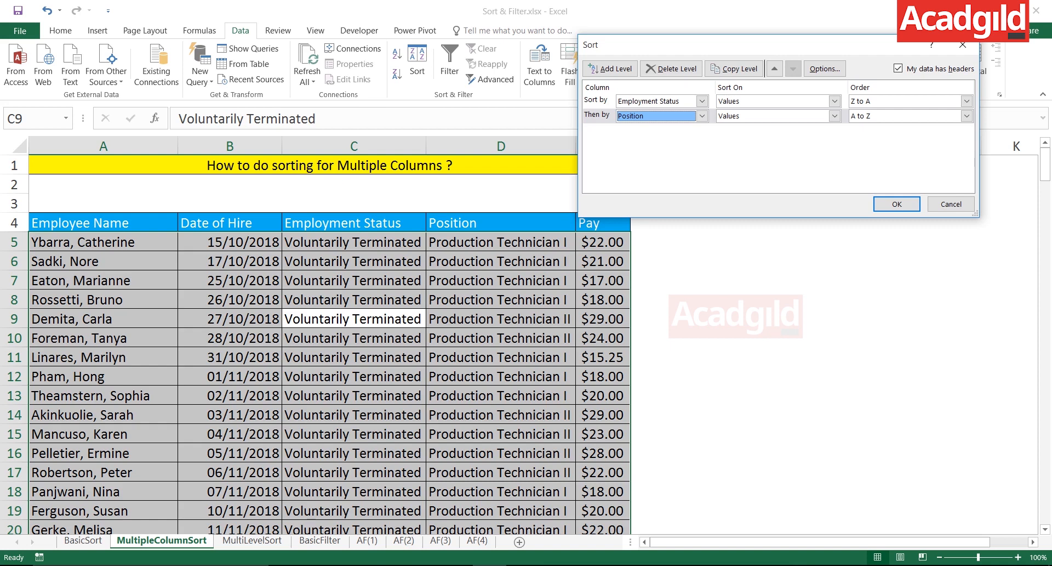
Set the Position sort level's order to A to Z and apply the two-level sort.
left_click(596, 100)
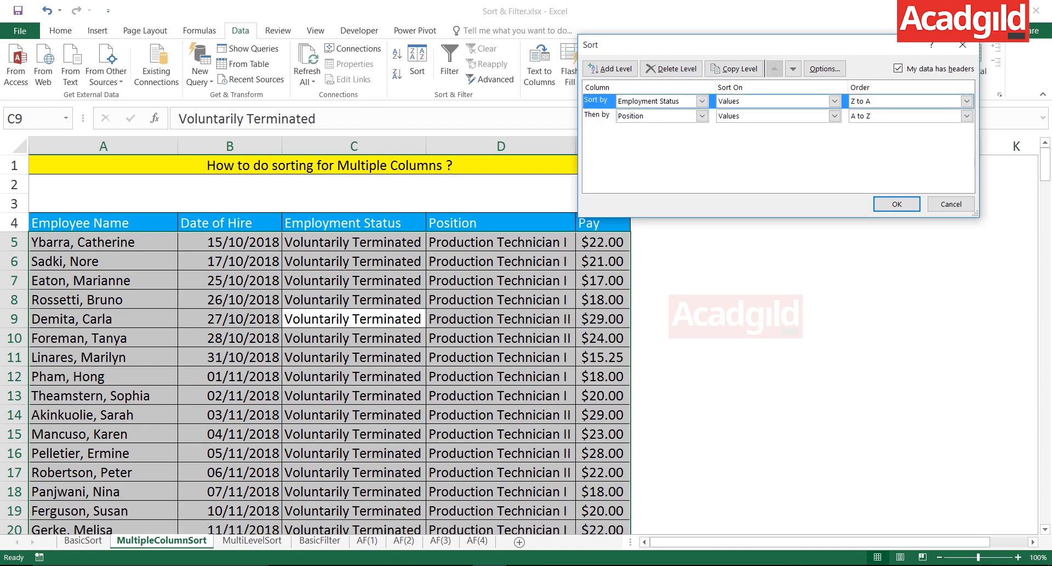
left_click(596, 115)
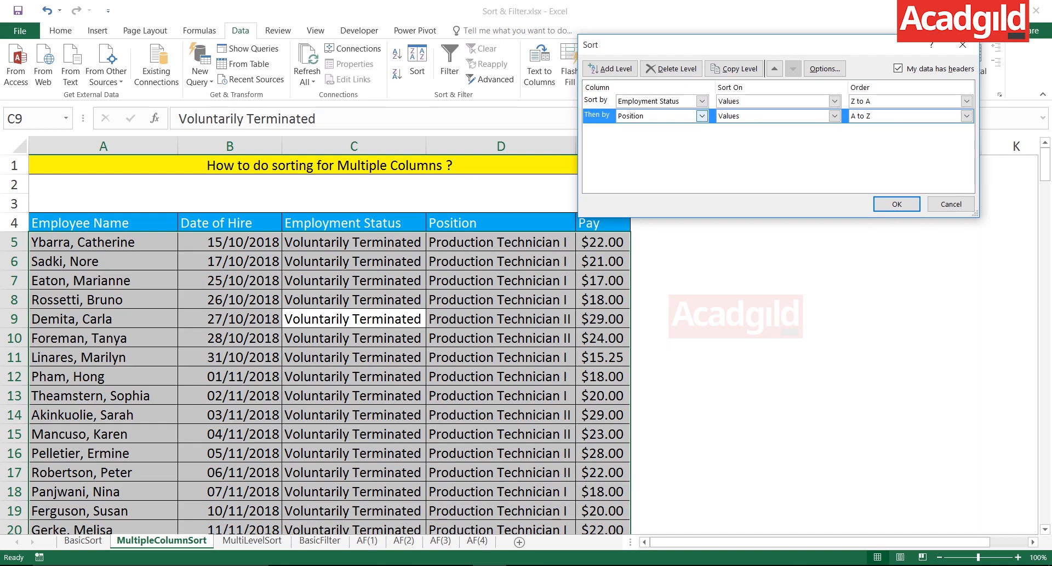
left_click(966, 116)
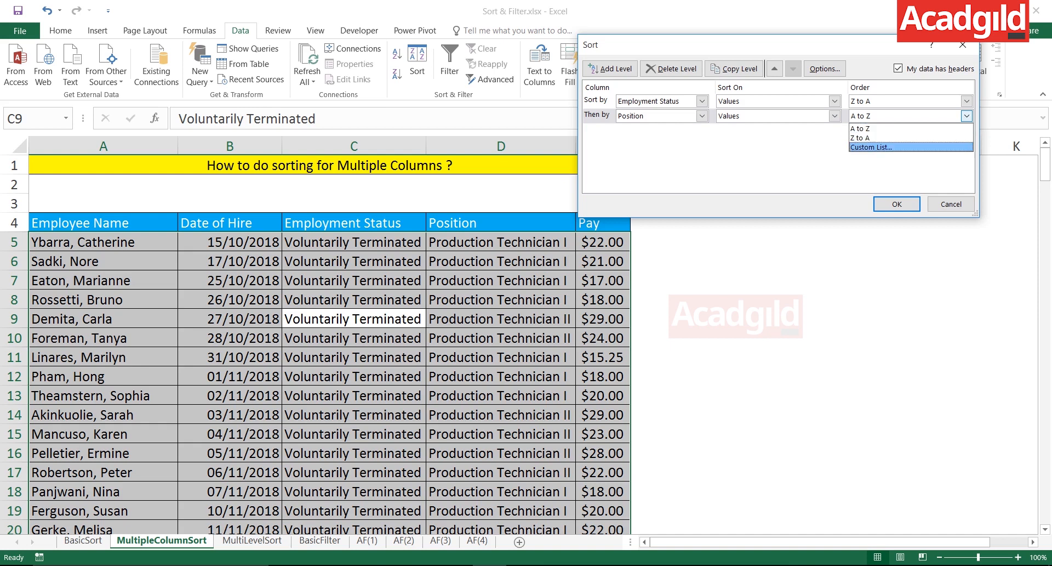
left_click(861, 128)
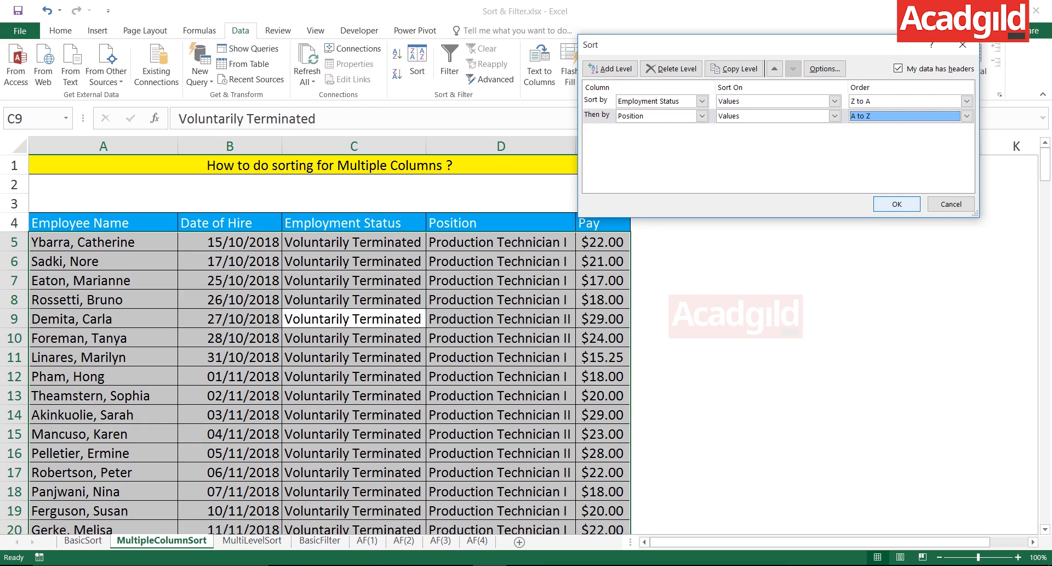
left_click(896, 204)
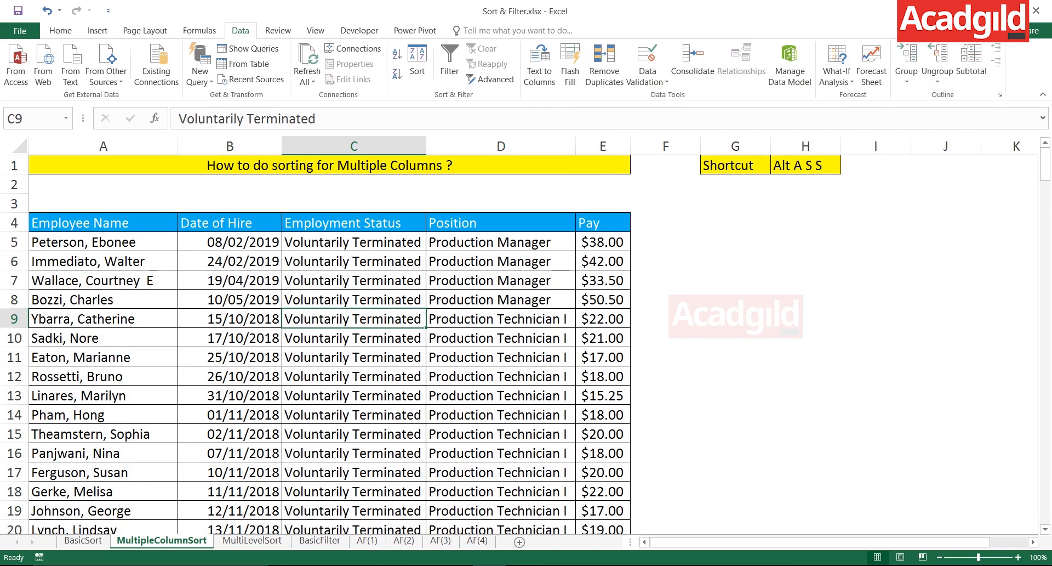
Highlight the sorted Employment Status entries in C5:C18 and inspect the start of the text in C5.
left_click_drag(354, 241, 354, 491)
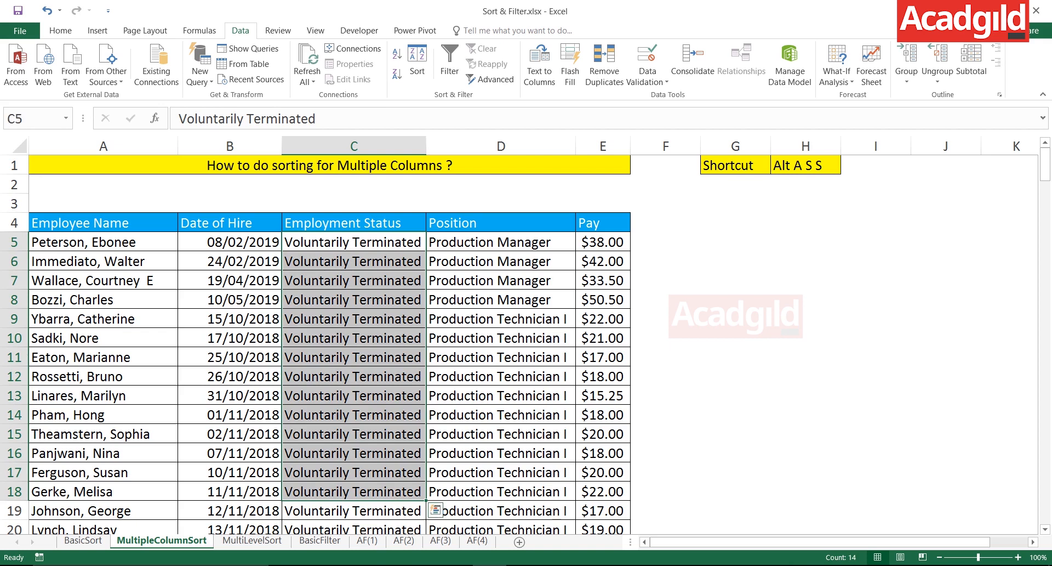
double_click(292, 241)
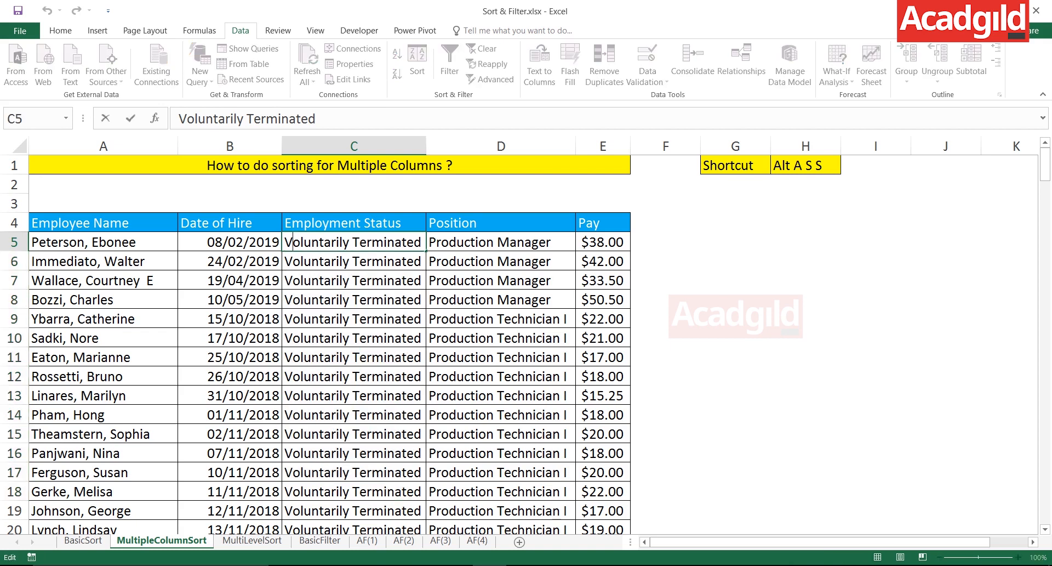
key("Return")
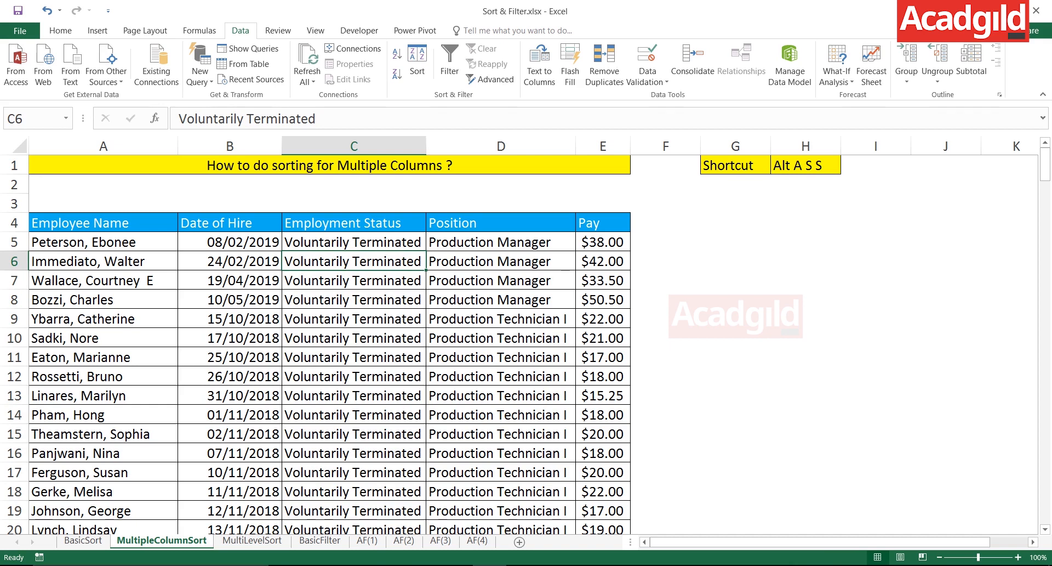
Examine the Production Technician I group in the Position column from D9 down to about row 51 and go back up the column.
left_click_drag(501, 318, 576, 520)
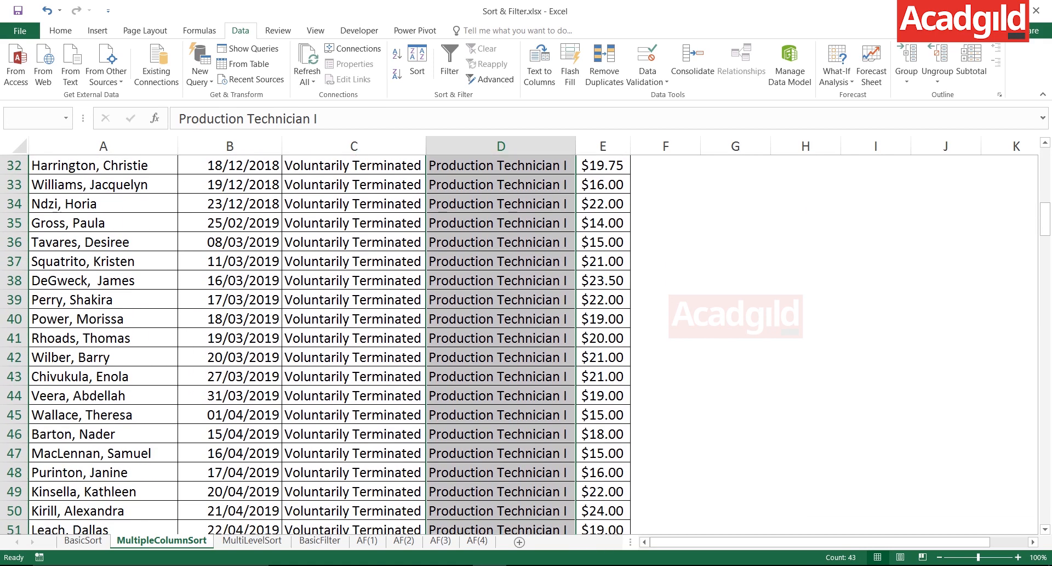
left_click(501, 319)
key("Up")
key("Up")
key("Up")
key("Up")
key("Up")
key("Up")
key("Up")
key("Up")
key("Up")
key("Up")
key("Up")
key("Up")
key("Up")
key("Up")
key("Up")
key("Up")
key("Up")
key("Up")
key("Up")
key("Up")
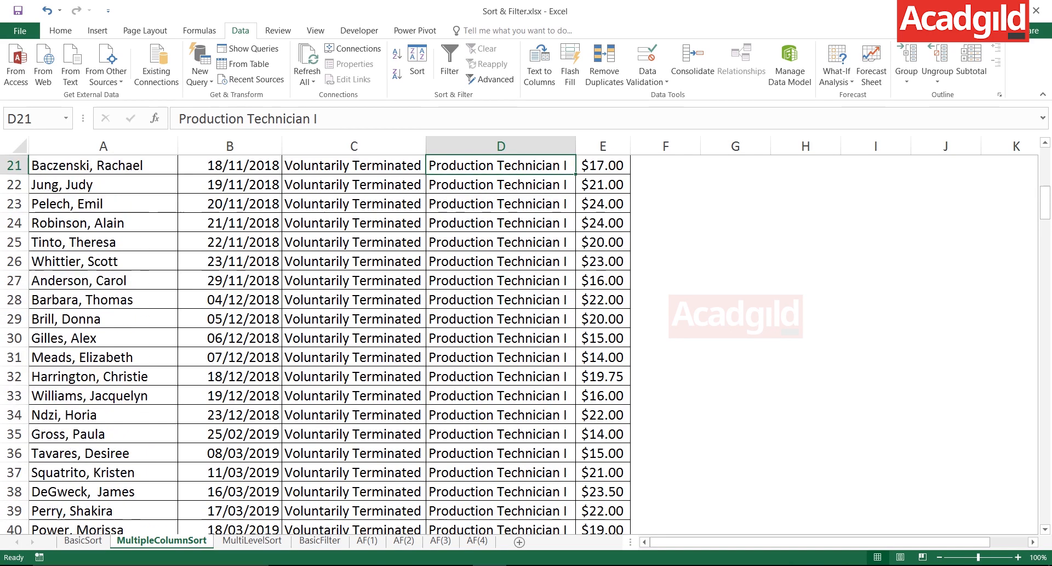
Highlight the statuses in C5:C19 and the Position column beside them in D4:D15 to compare both sort levels.
left_click(230, 280)
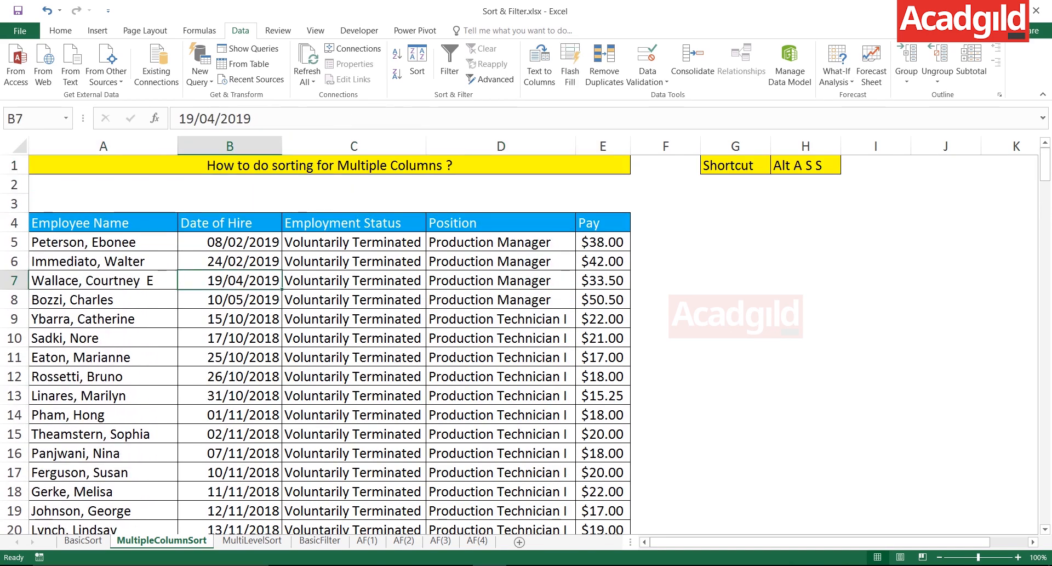
left_click(354, 280)
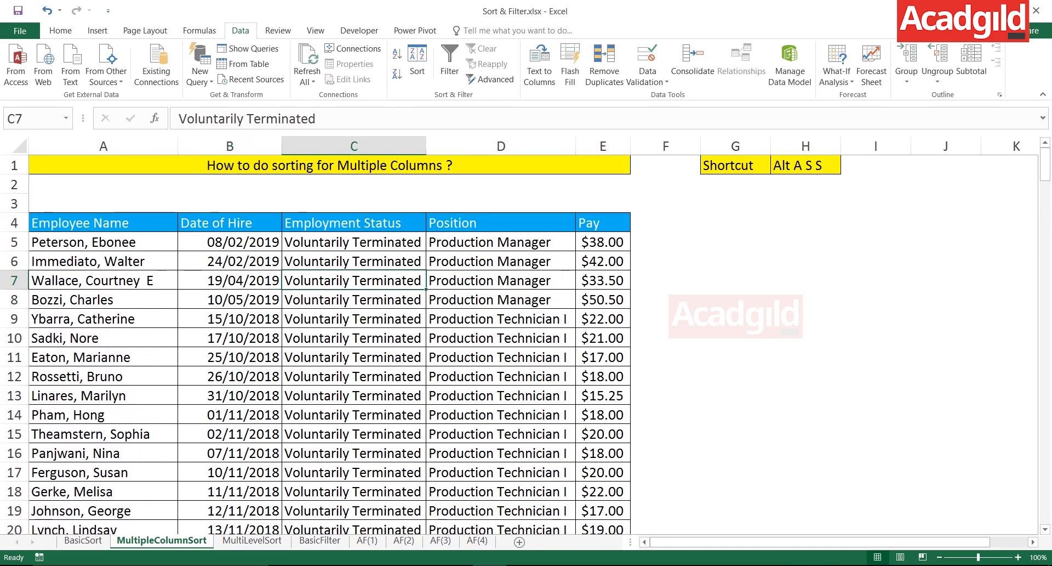
left_click_drag(354, 242, 354, 510)
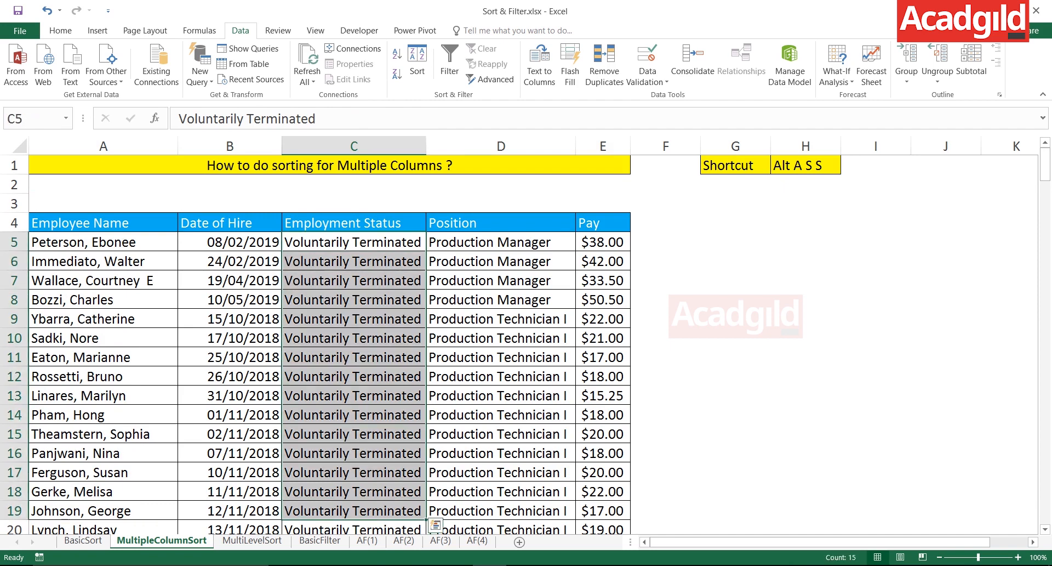
left_click_drag(500, 242, 501, 433)
left_click_drag(354, 241, 354, 511)
left_click_drag(501, 223, 500, 433)
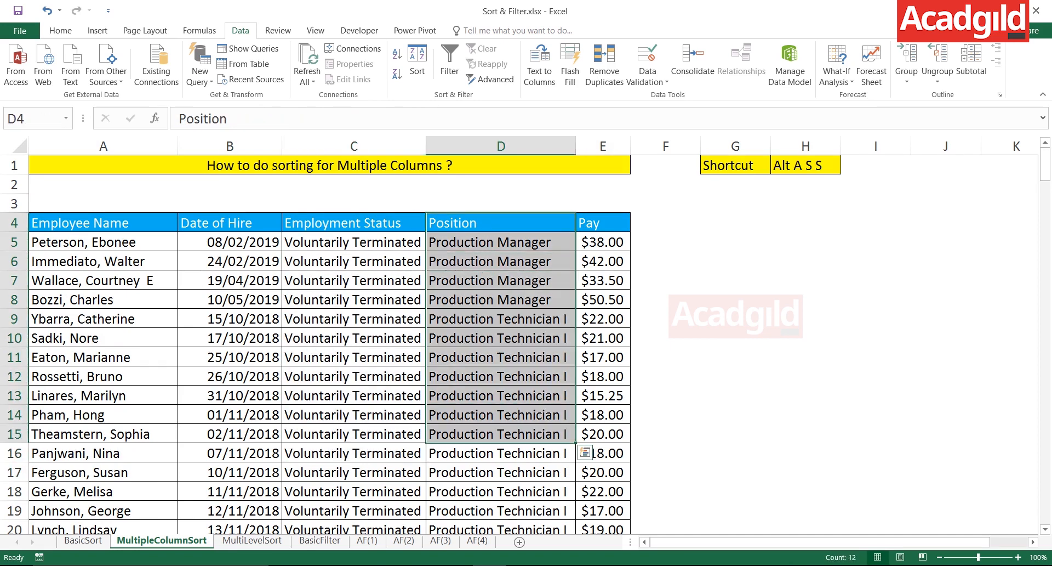
Sort the employee table again with the Employment Status level's order set to A to Z.
left_click(354, 357)
key("alt")
key("a")
key("s")
key("s")
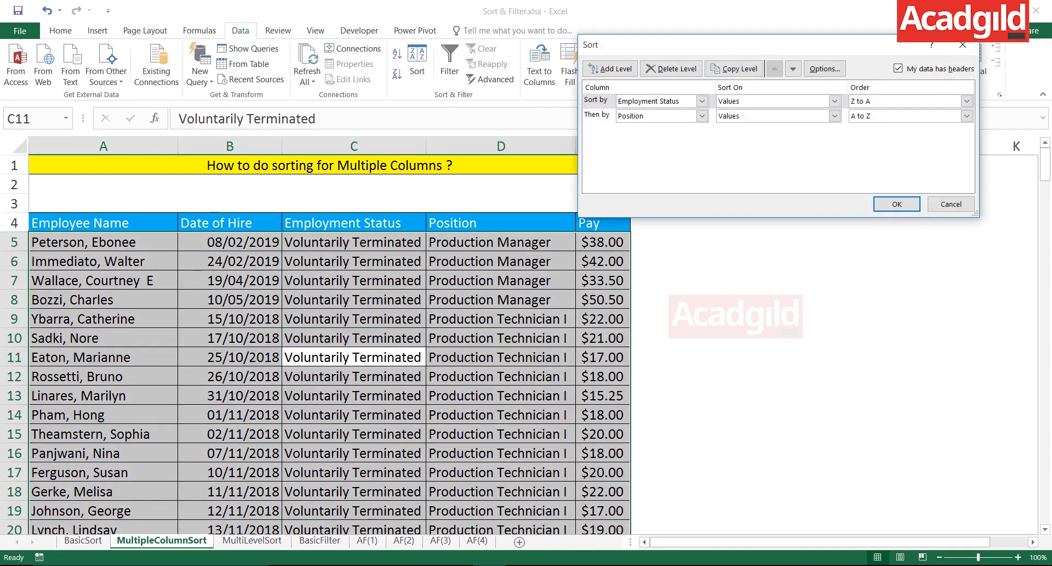
left_click(967, 102)
left_click(965, 111)
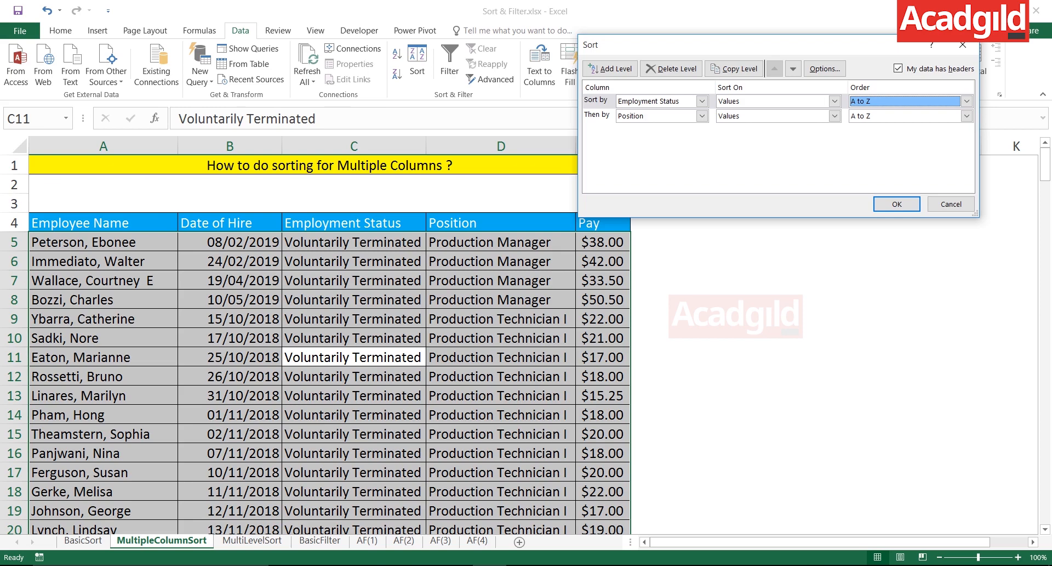
left_click(897, 204)
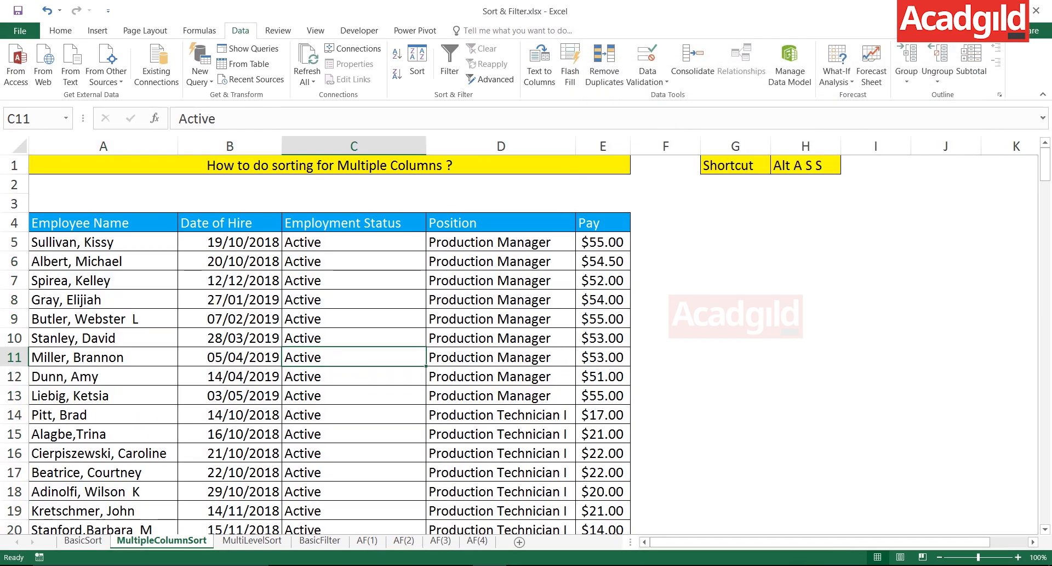
Highlight the Active statuses from C5 down and the Position entries beside them, D5:D13 and D5:D15, to review the new order.
left_click_drag(353, 242, 353, 434)
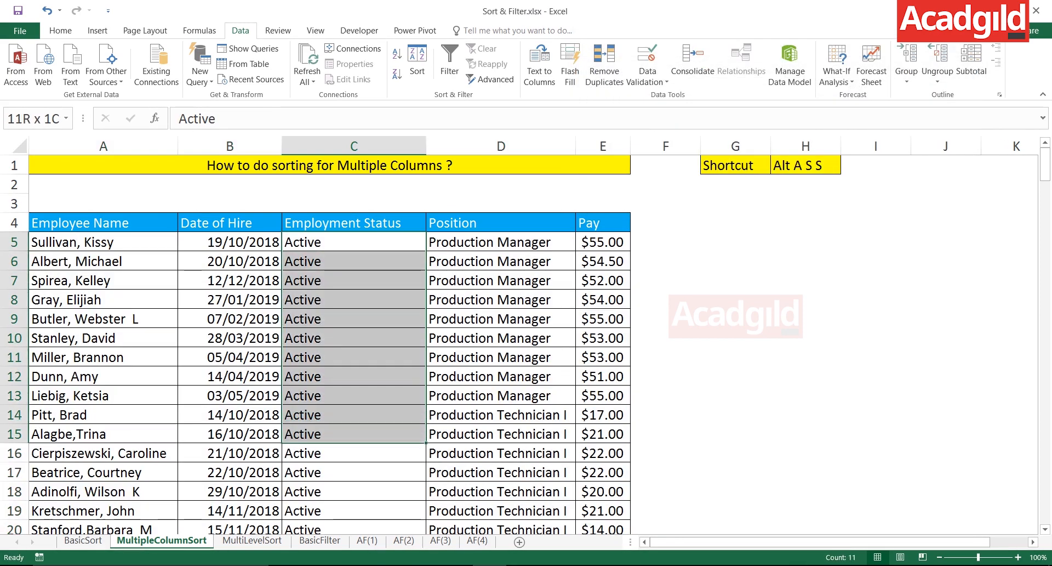
left_click_drag(354, 241, 353, 452)
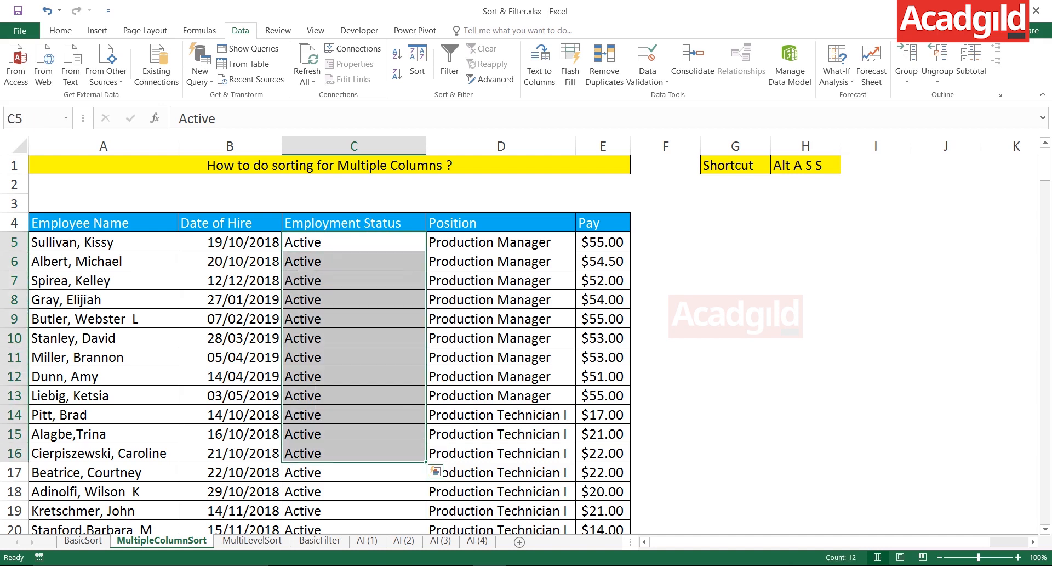
left_click_drag(500, 241, 501, 396)
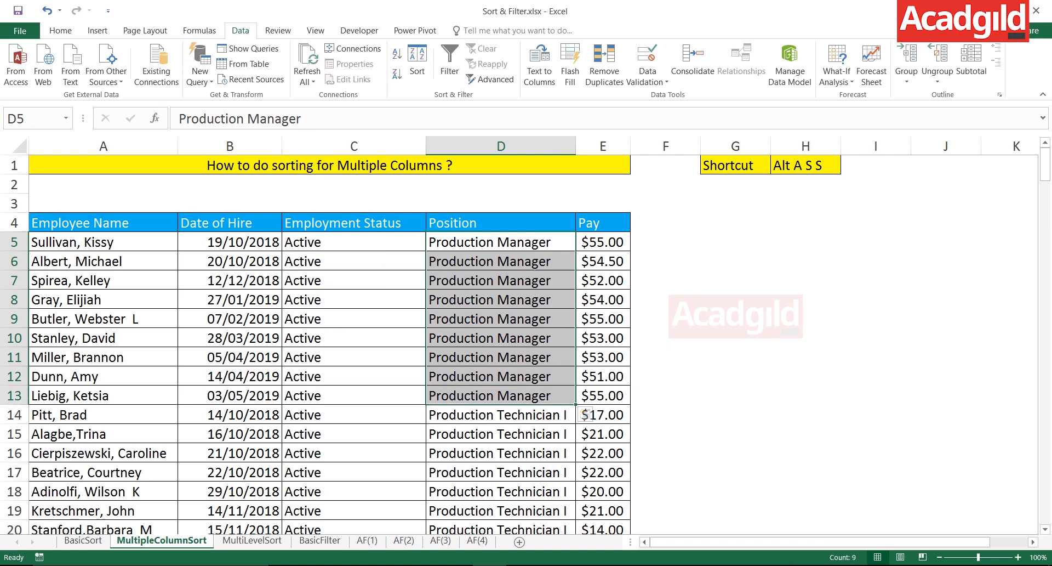
left_click_drag(501, 241, 501, 395)
left_click_drag(354, 242, 354, 491)
left_click_drag(501, 242, 500, 434)
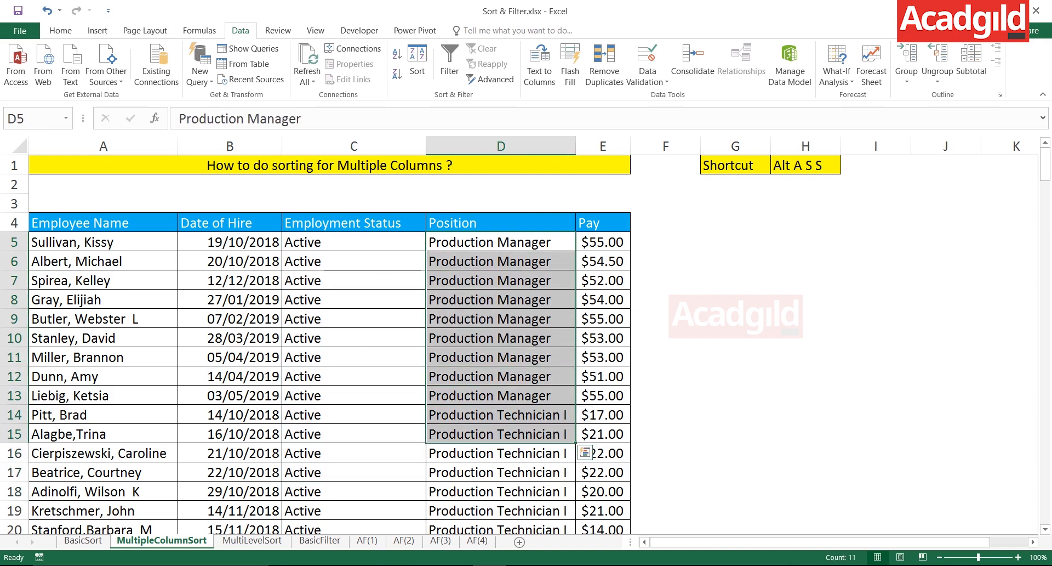